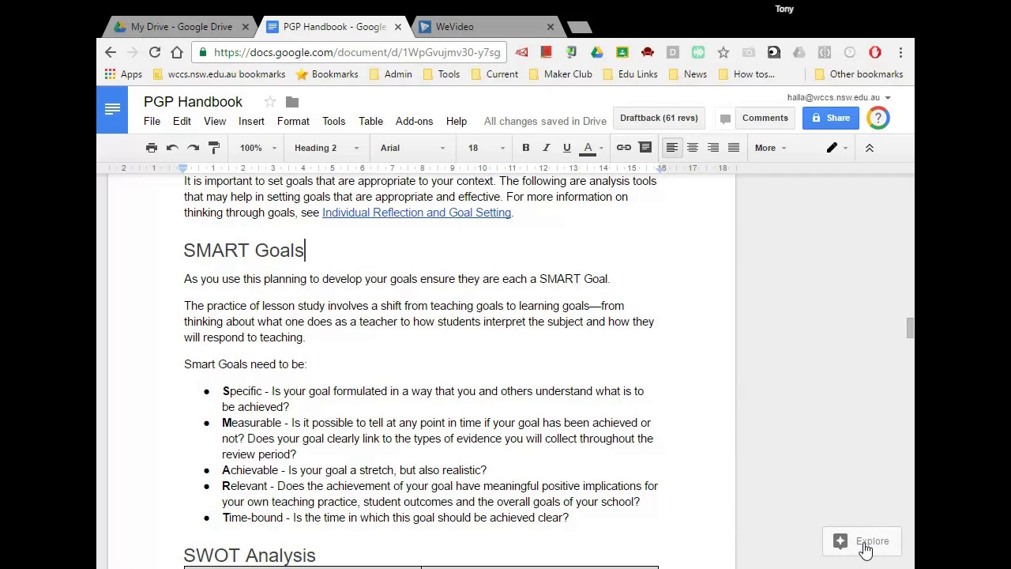
Step: Open Explore to see Mentorship, Evidence and Goal setting suggestions beside the handbook
left_click(865, 545)
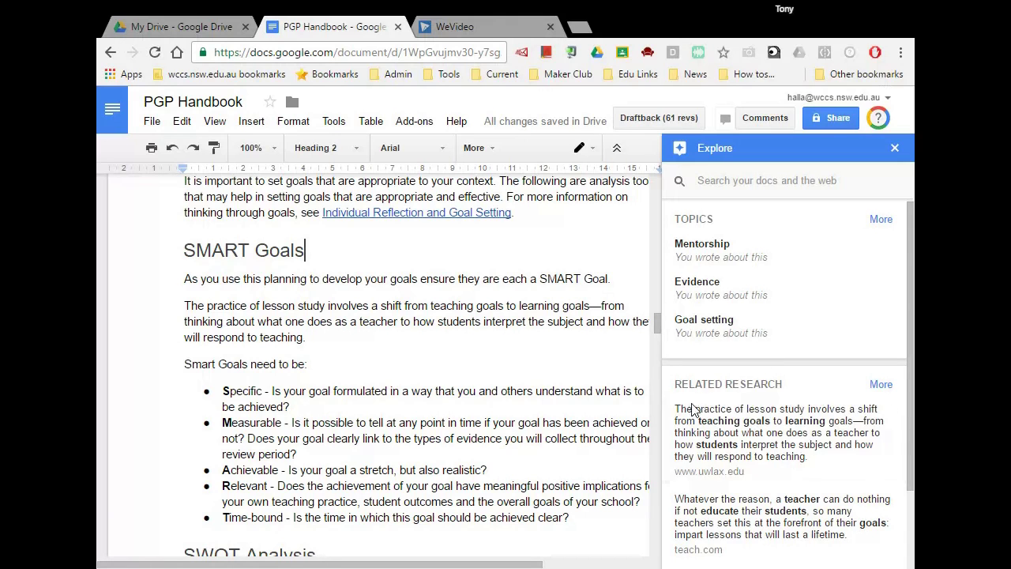
mouse_move(779, 438)
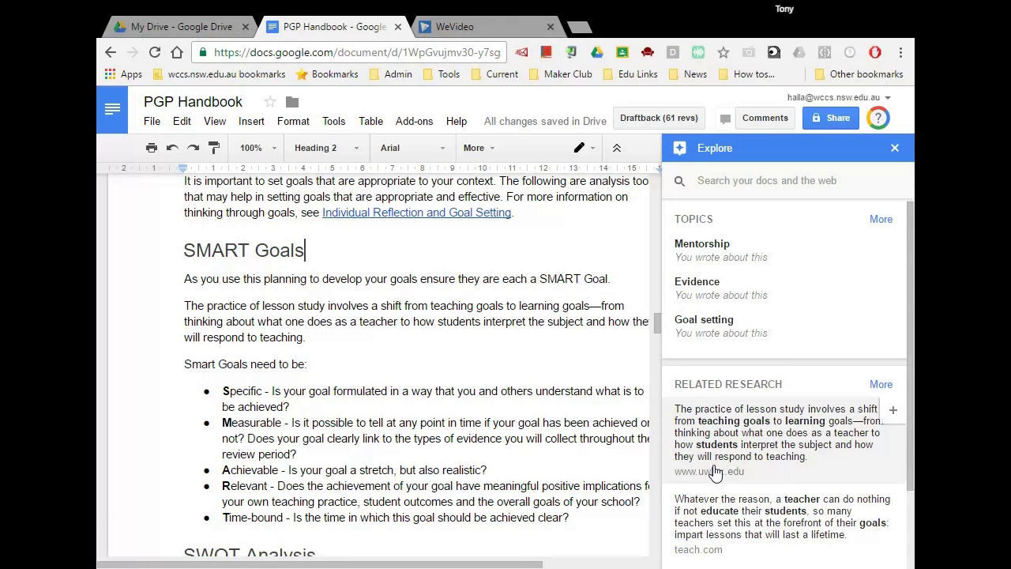
scroll(727, 424, "down", 3)
scroll(711, 471, "up", 3)
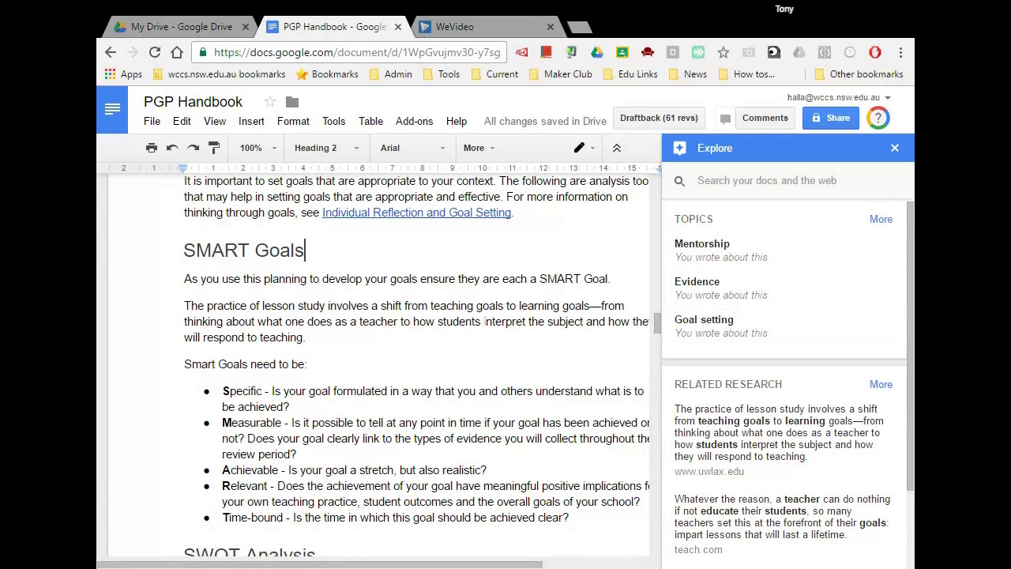
Step: Pick the Goal setting topic to list its web results, including MindTools SMART goals
left_click(722, 327)
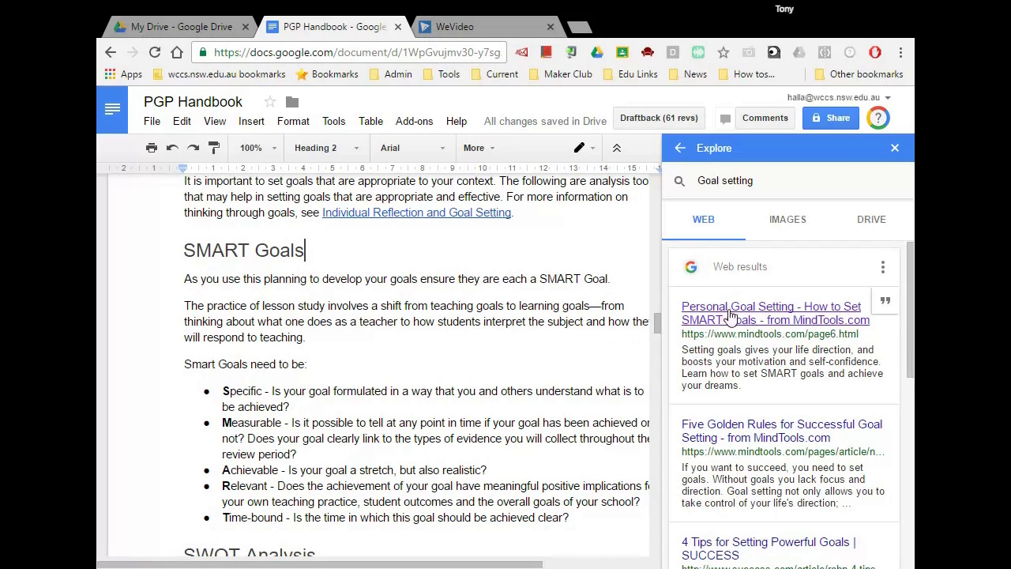
mouse_move(771, 313)
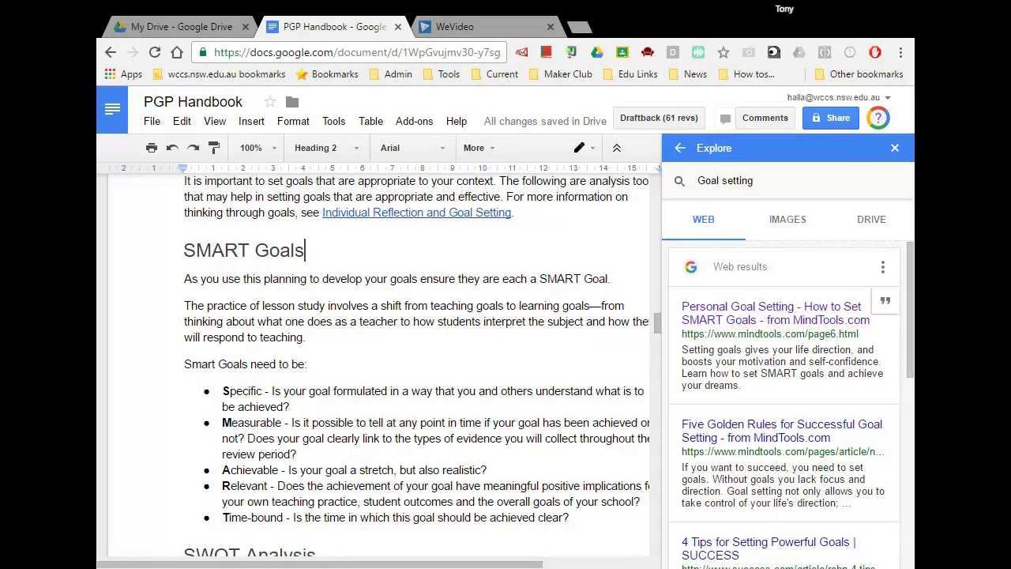
Step: Cite the MindTools 'Personal Goal Setting' result as footnote 1 on the SMART Goals heading
left_click(885, 301)
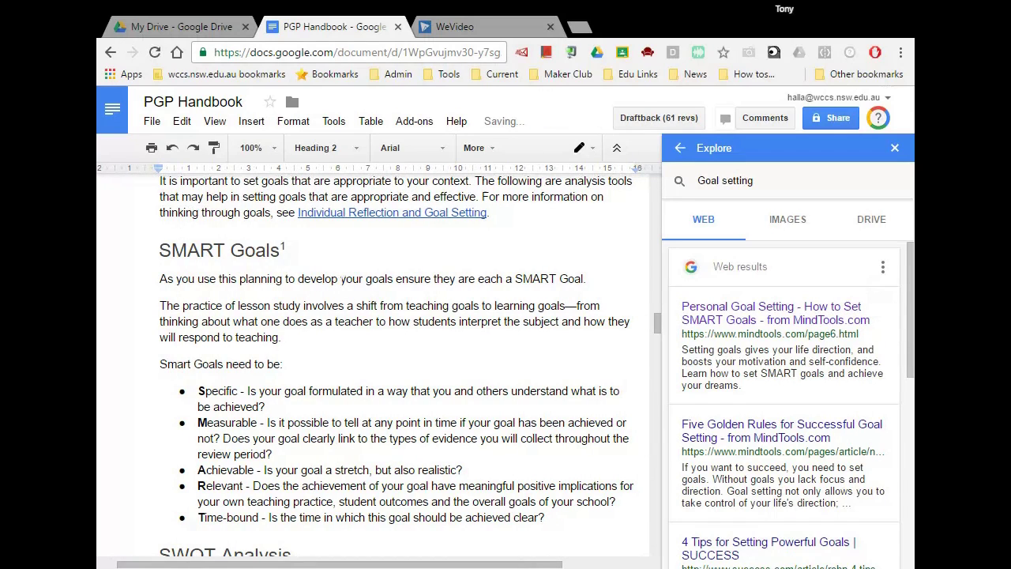
scroll(305, 354, "down", 5)
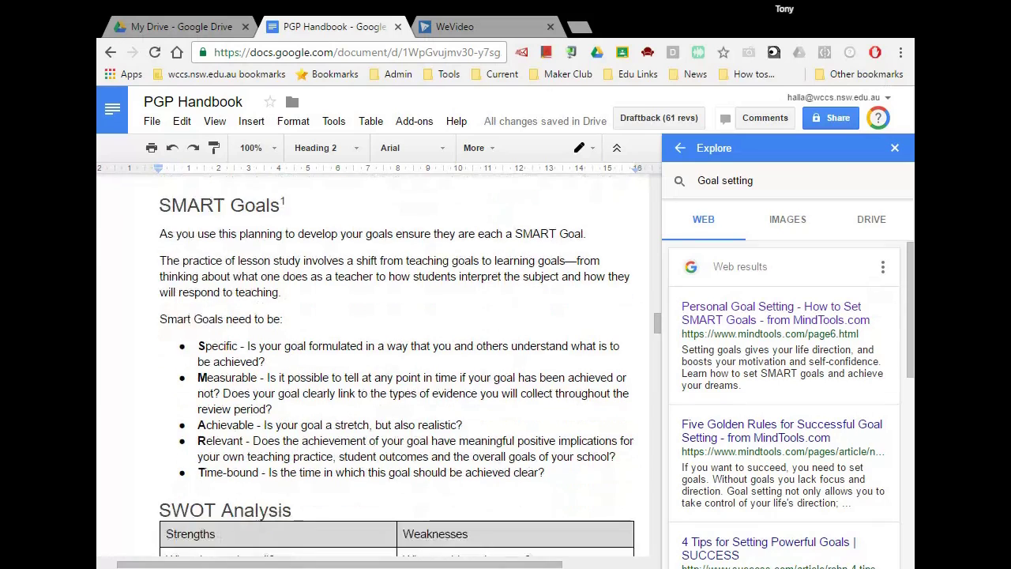
scroll(305, 355, "down", 10)
scroll(306, 355, "down", 3)
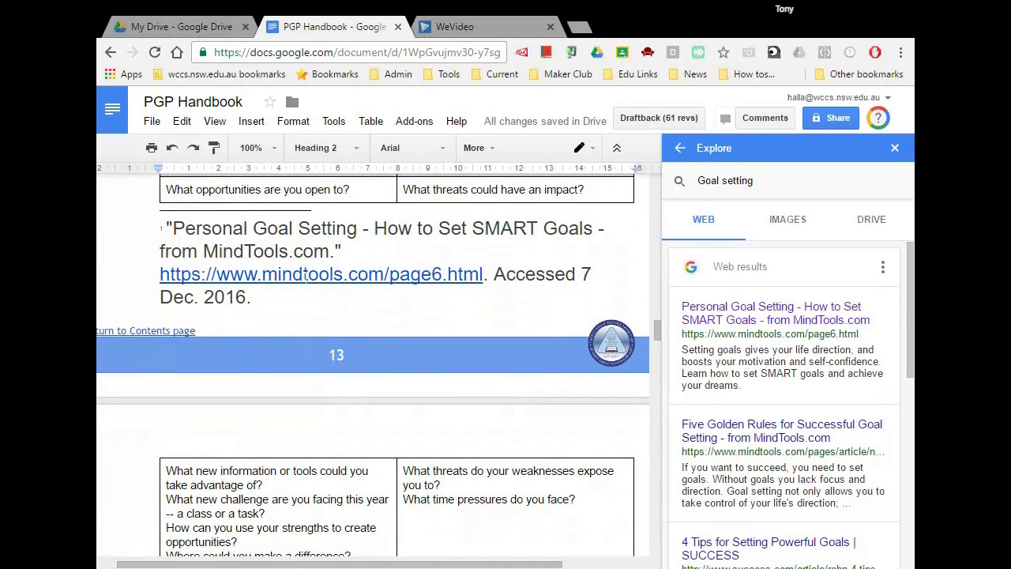
scroll(306, 276, "up", 2)
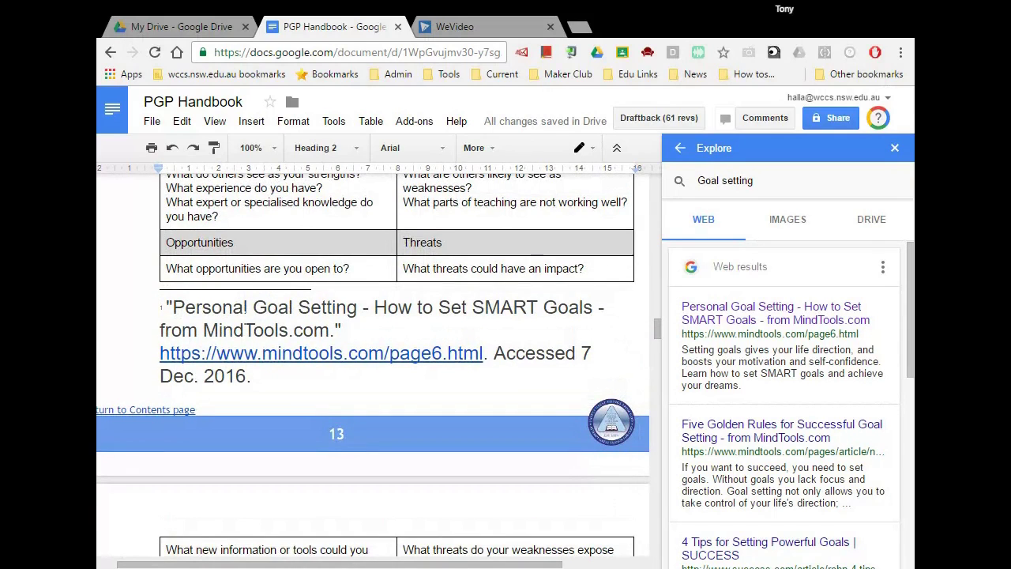
Step: Change Explore's citation format from MLA to APA
left_click(883, 267)
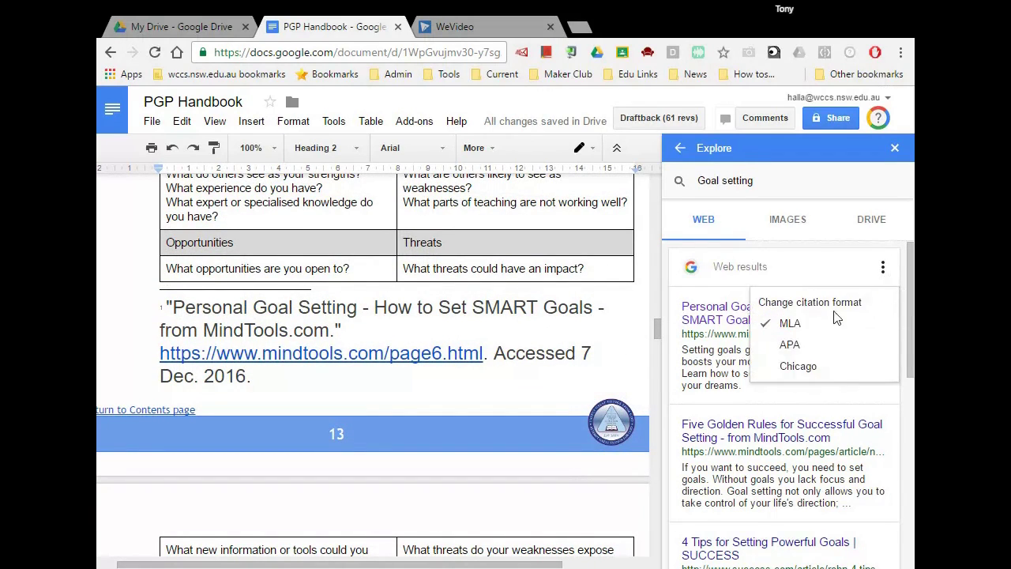
left_click(793, 344)
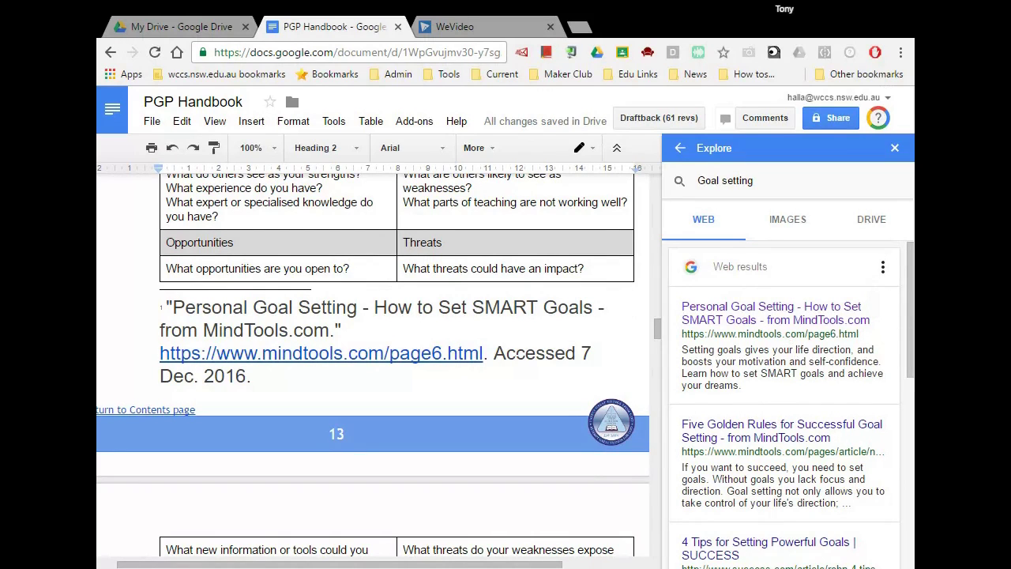
scroll(356, 356, "up", 1)
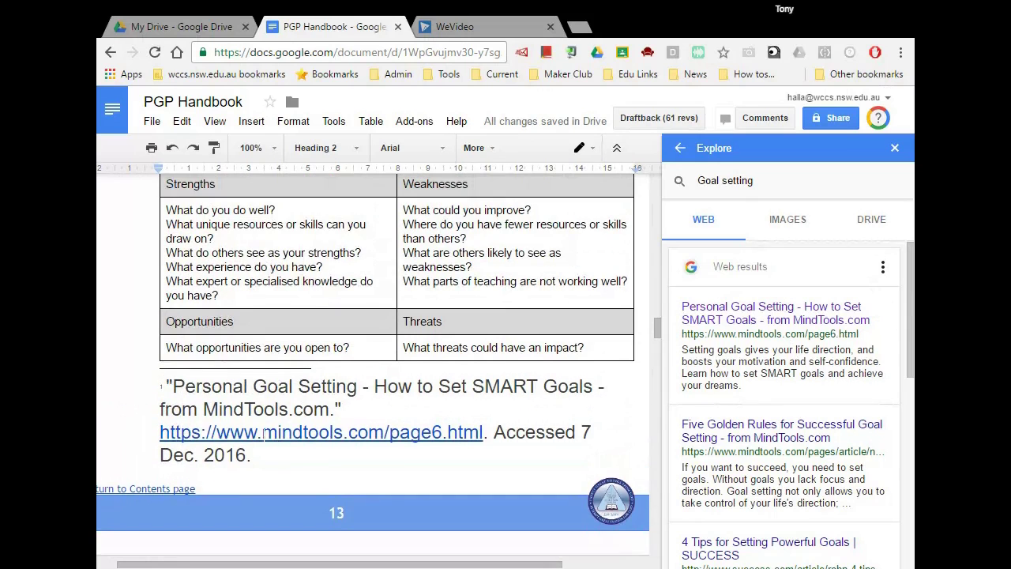
scroll(356, 356, "up", 3)
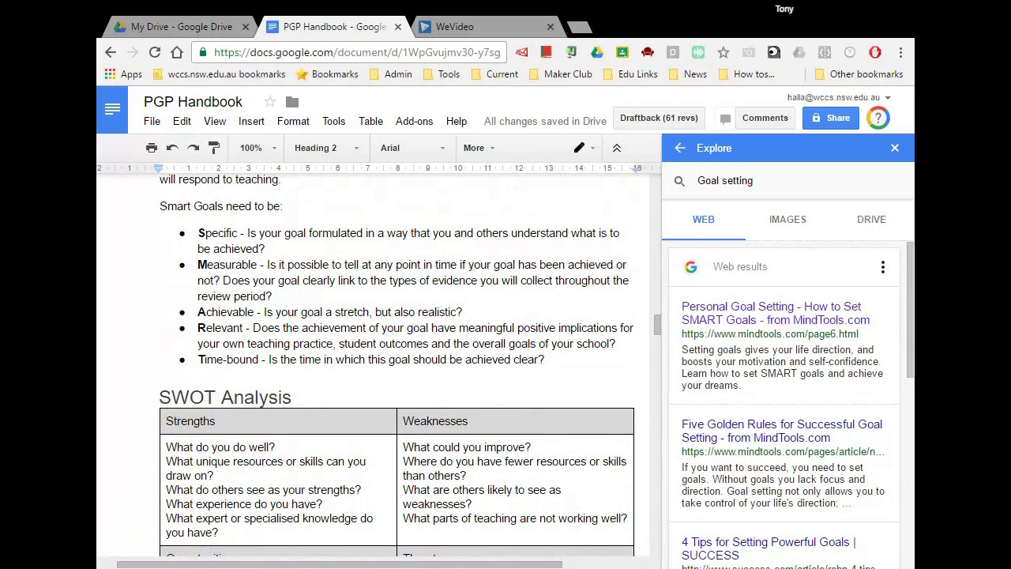
Step: Insert the first Goal setting image from Explore before 'Smart Goals need to be:'
left_click(788, 219)
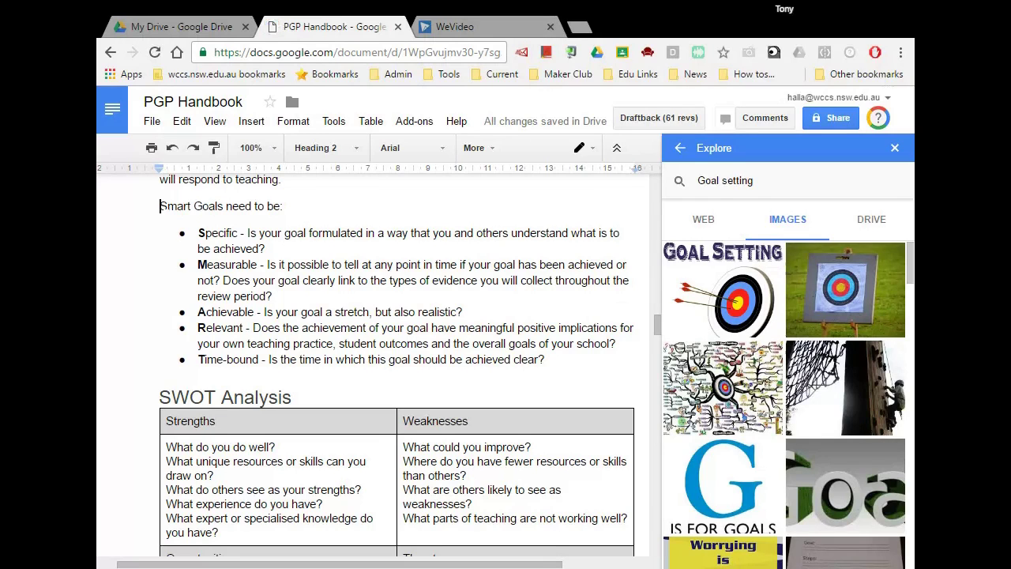
key("Down")
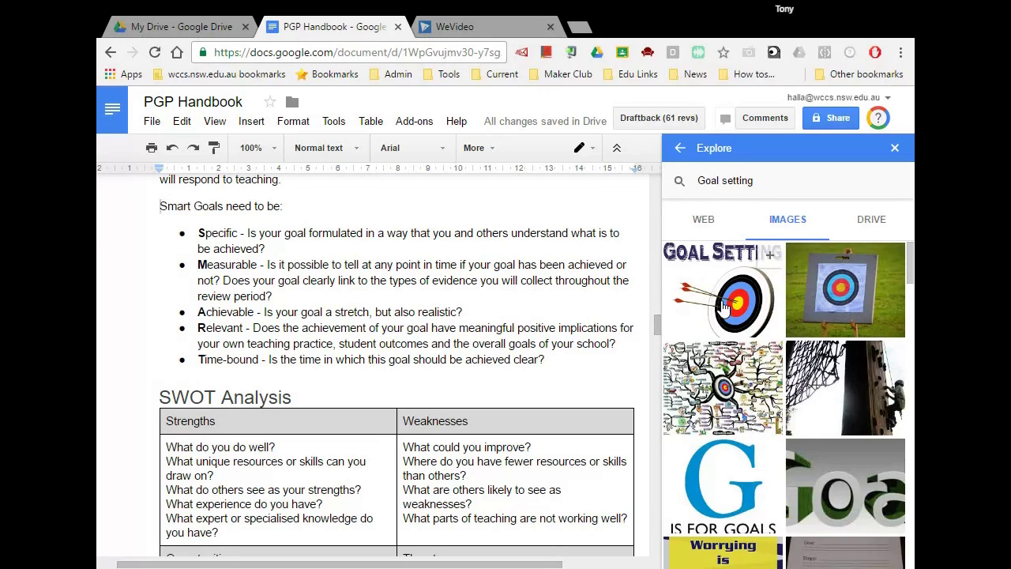
left_click(771, 257)
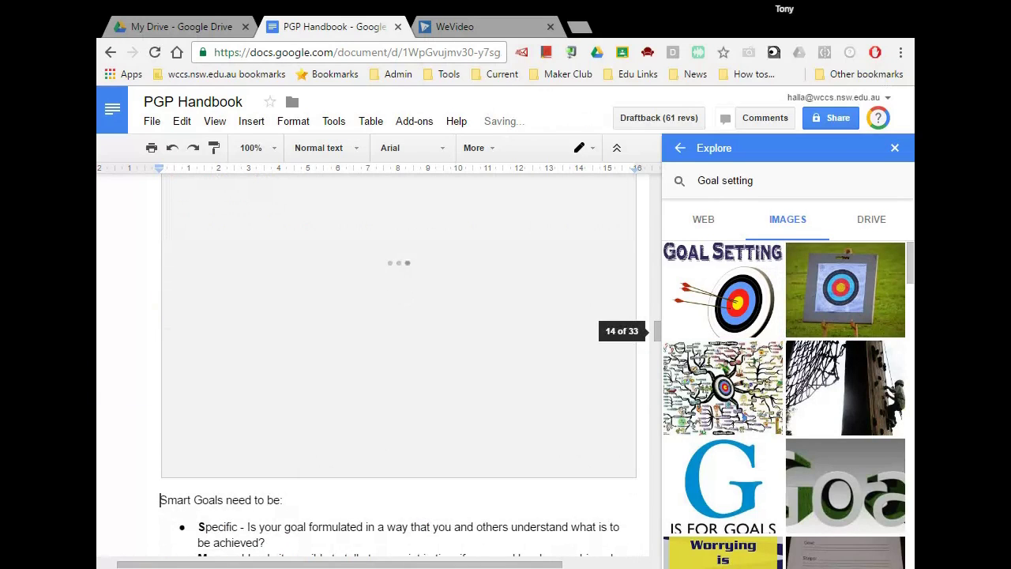